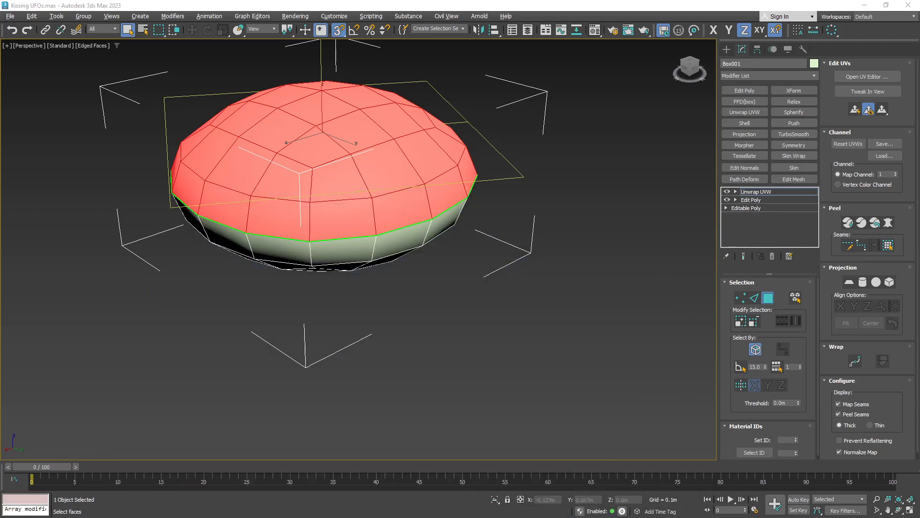
Check the body's UV shell in the UV editor, close it, and collapse the modifier stack to Editable Poly
drag(266, 517, 447, 37)
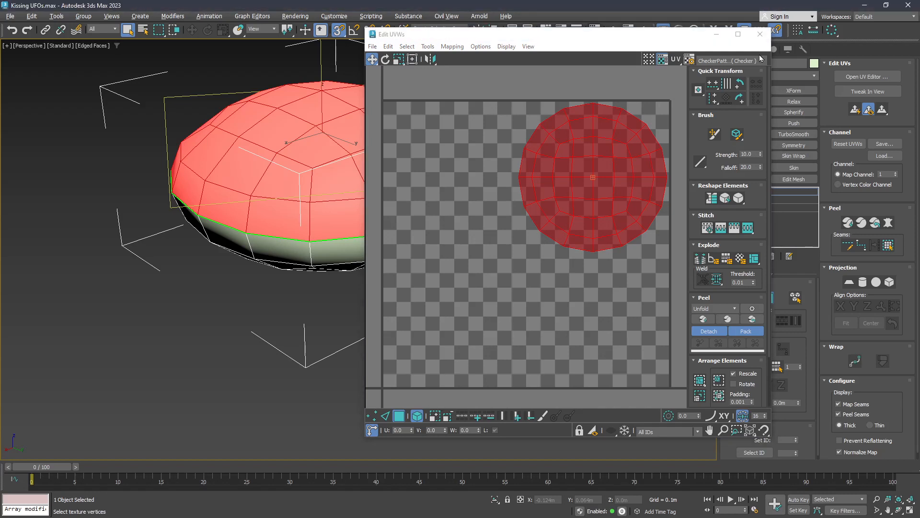
click(760, 34)
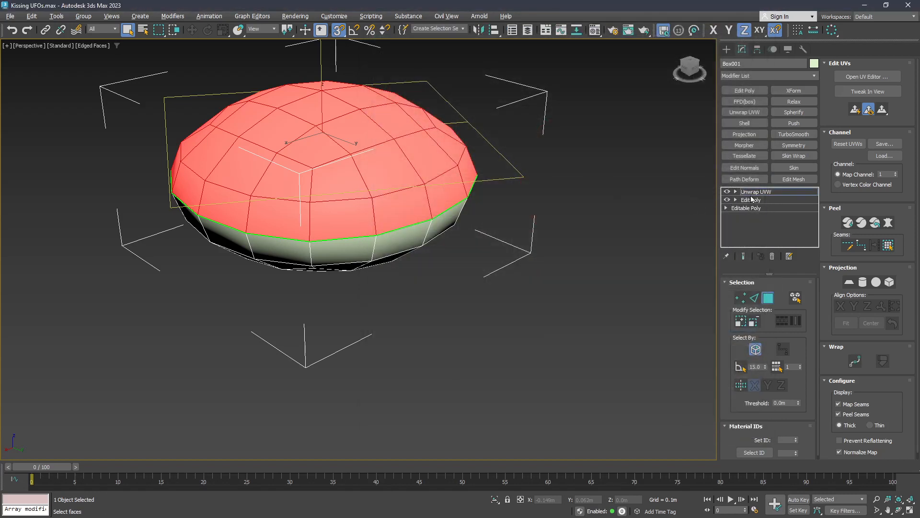
right_click(751, 192)
click(767, 282)
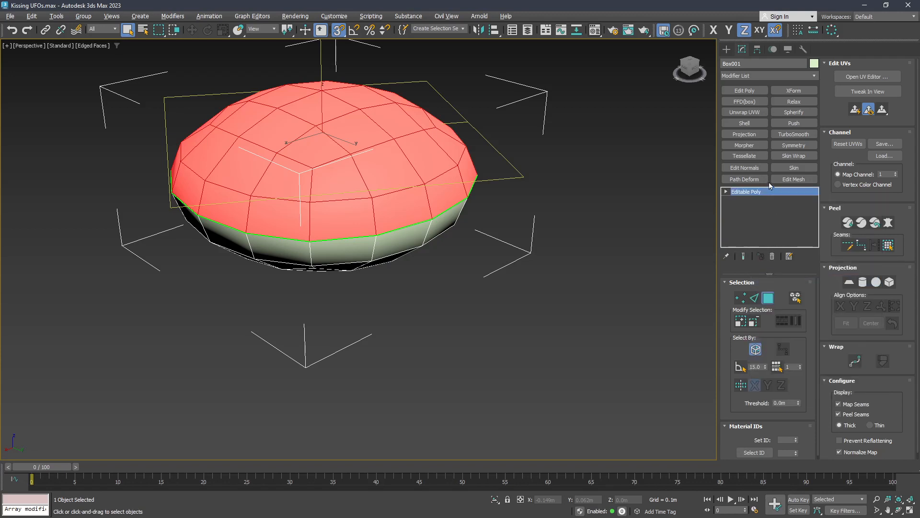
Add an Edit Poly modifier and split the edge loop around the body's middle
click(740, 91)
click(755, 300)
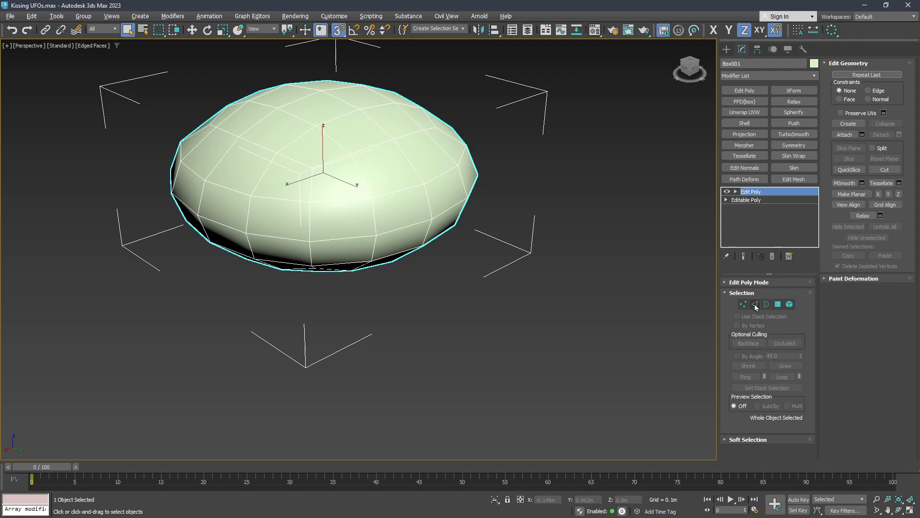
double_click(365, 237)
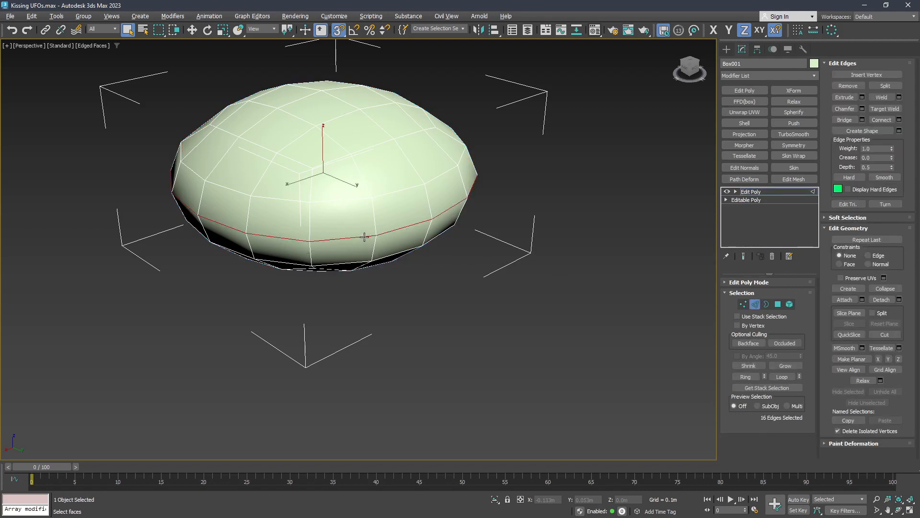
click(885, 87)
Delete the lower half of the body as an element, keeping only the upper dome
click(790, 304)
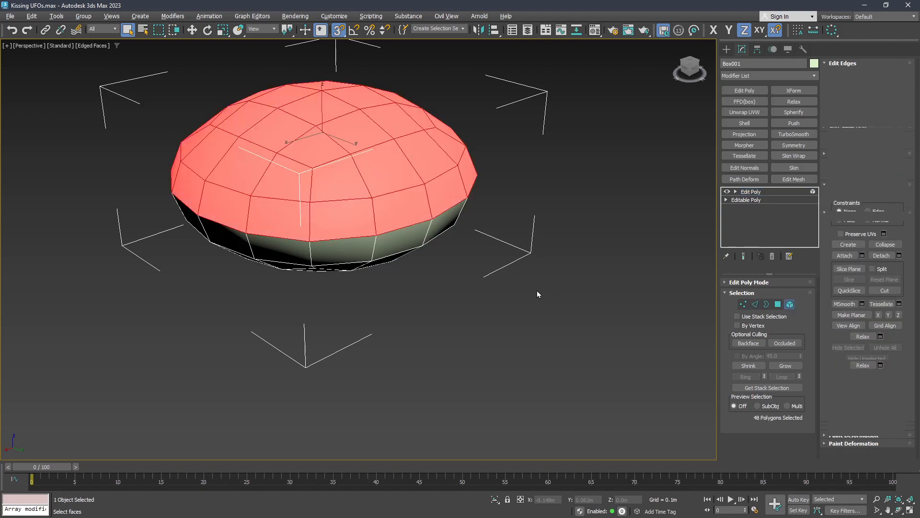
click(407, 236)
key(Delete)
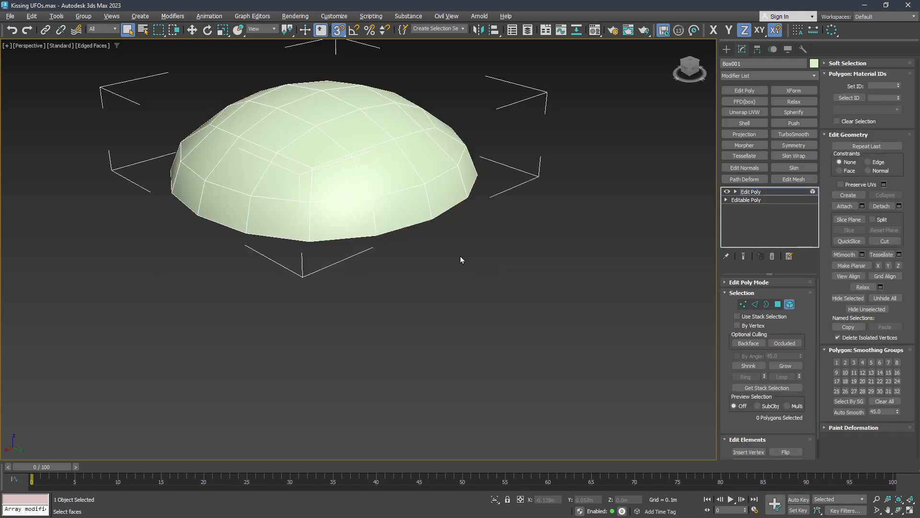
click(790, 303)
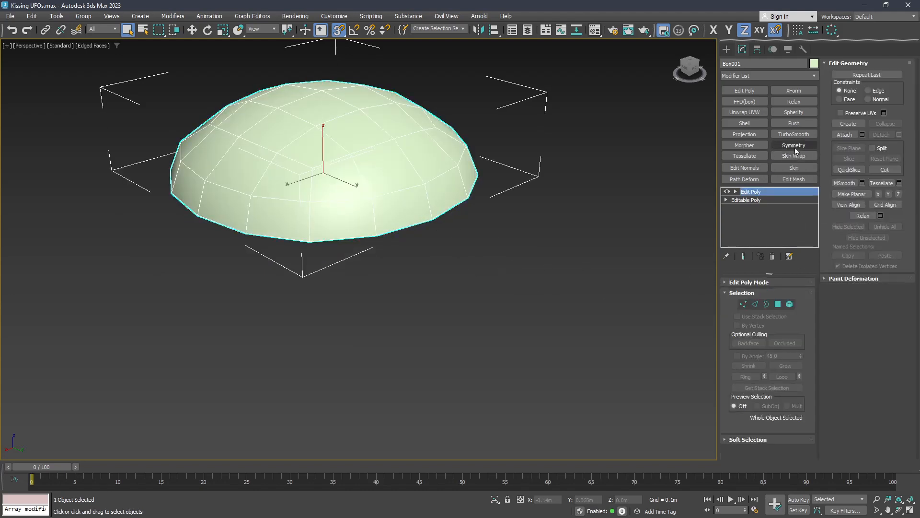
Mirror the dome downward with a Symmetry modifier and collapse the stack to Editable Poly
click(795, 148)
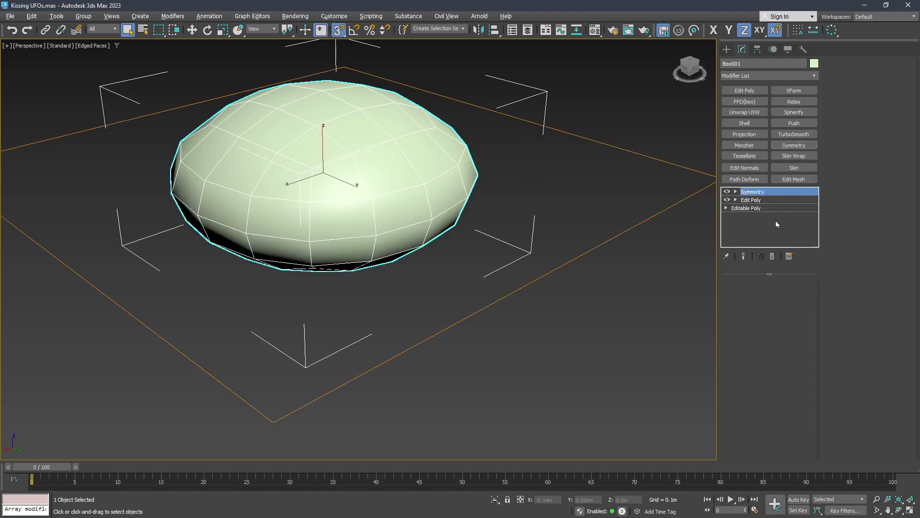
right_click(746, 194)
click(767, 286)
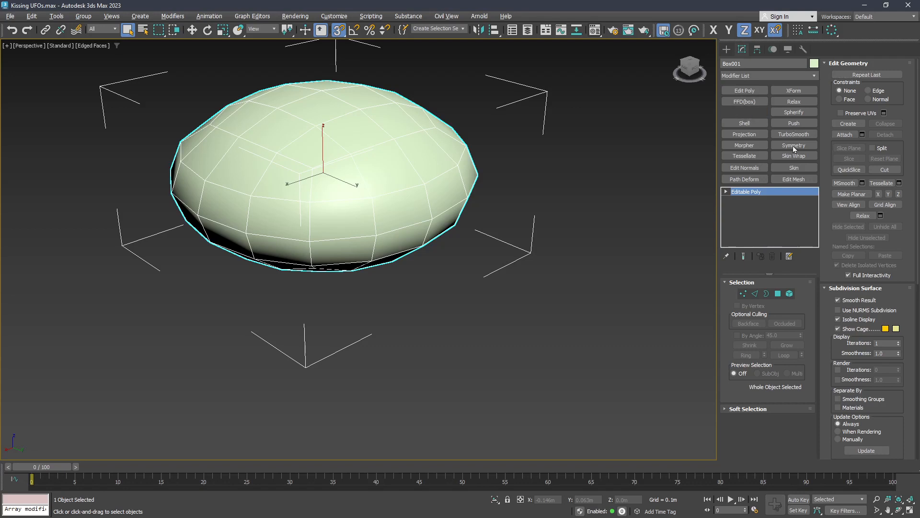
Inspect the mirrored body's UV layout with a temporary Unwrap UVW modifier and remove the modifier
click(744, 112)
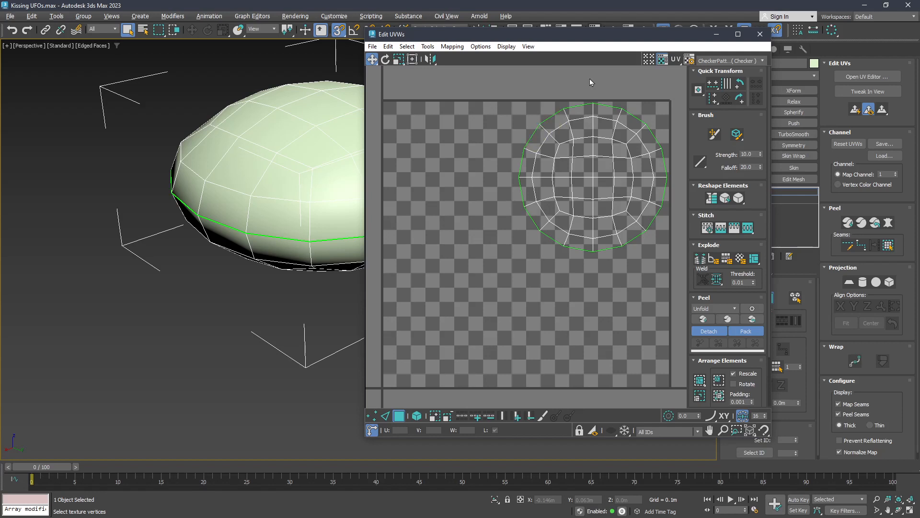
click(760, 34)
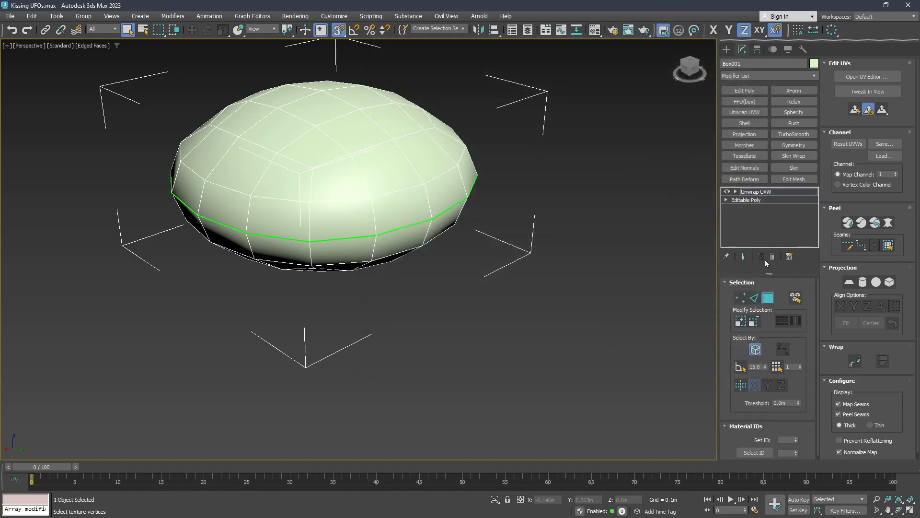
click(772, 256)
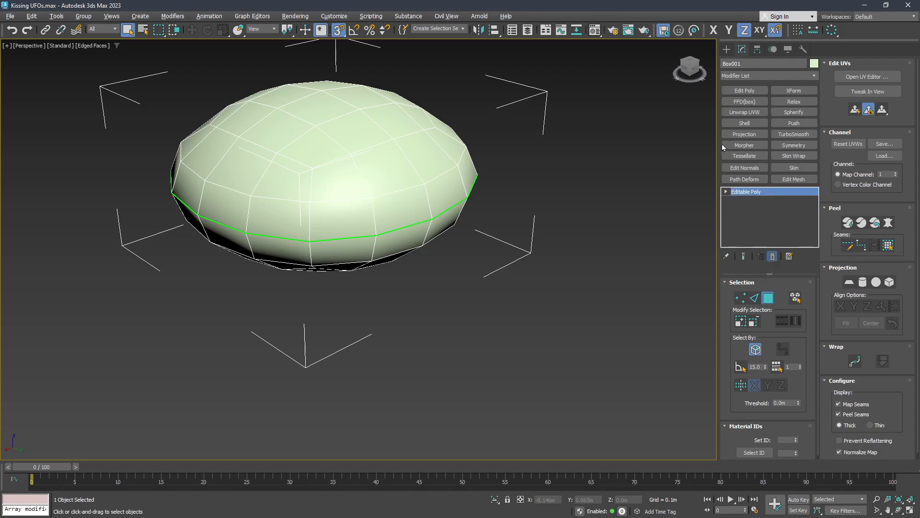
Create a plane about 0.003 m by 0.003 m beside the body, with a single length and width segment
click(726, 50)
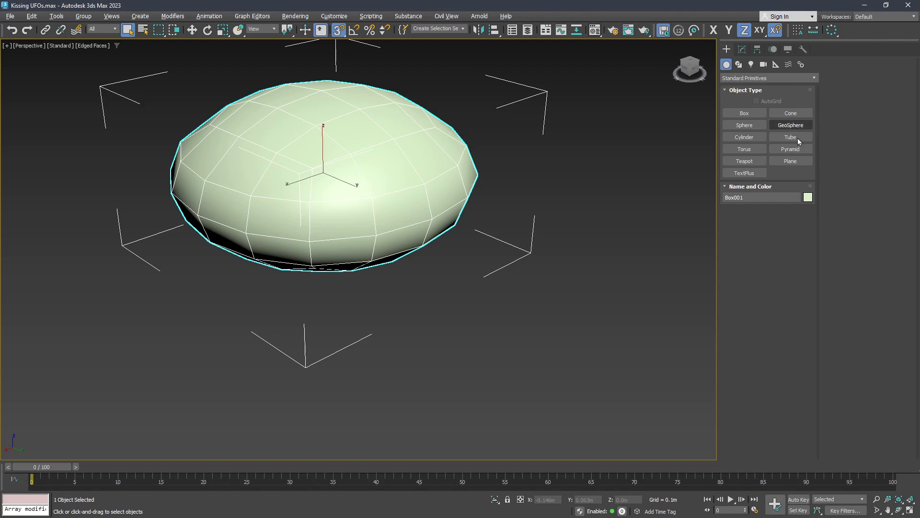
click(794, 166)
drag(503, 303, 526, 369)
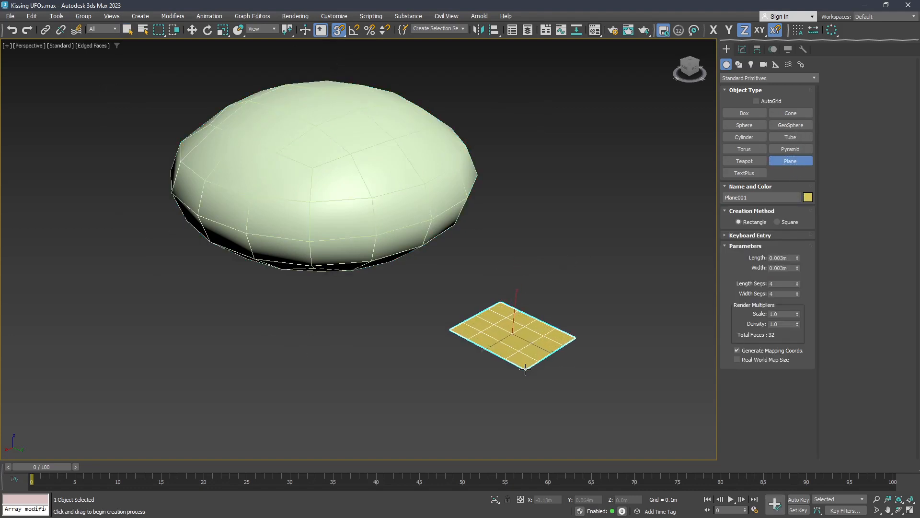
click(742, 50)
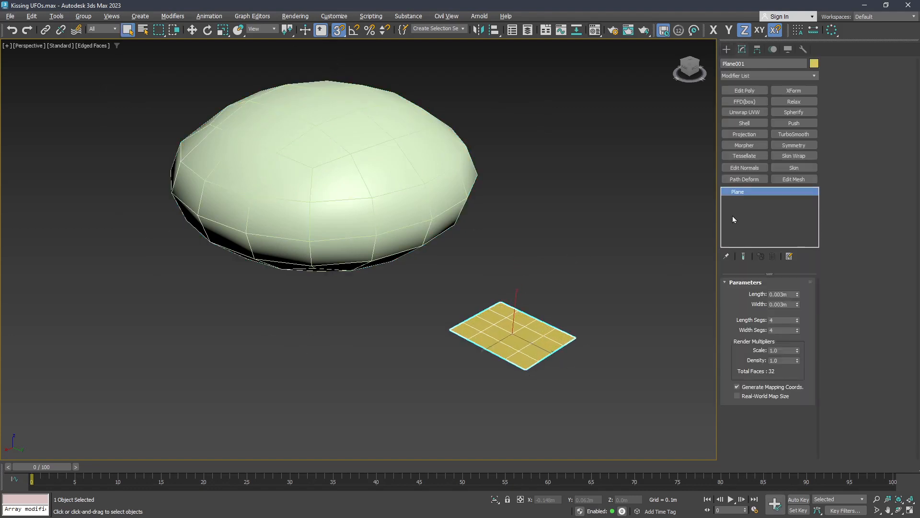
right_click(797, 320)
right_click(797, 330)
Apply a shared Unwrap UVW modifier to the body and the plane together and enable element selection in the UV editor
ctrl+click(361, 211)
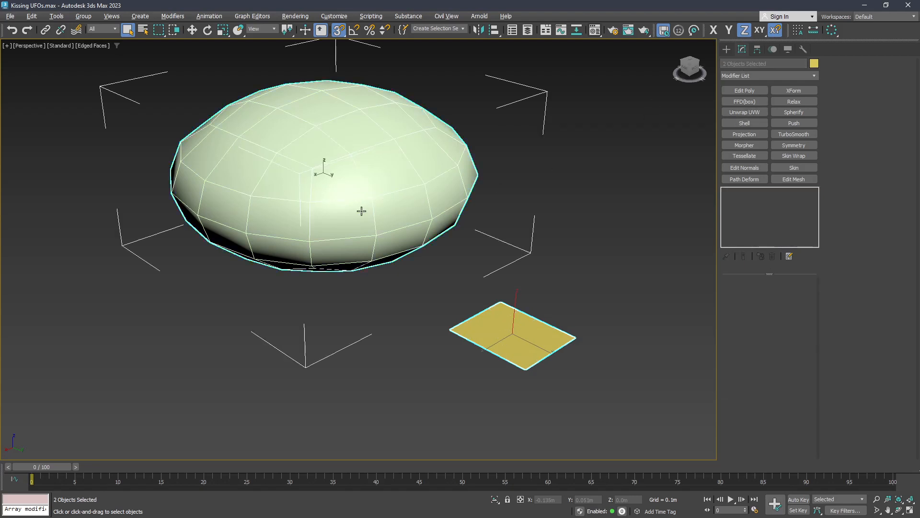
click(748, 90)
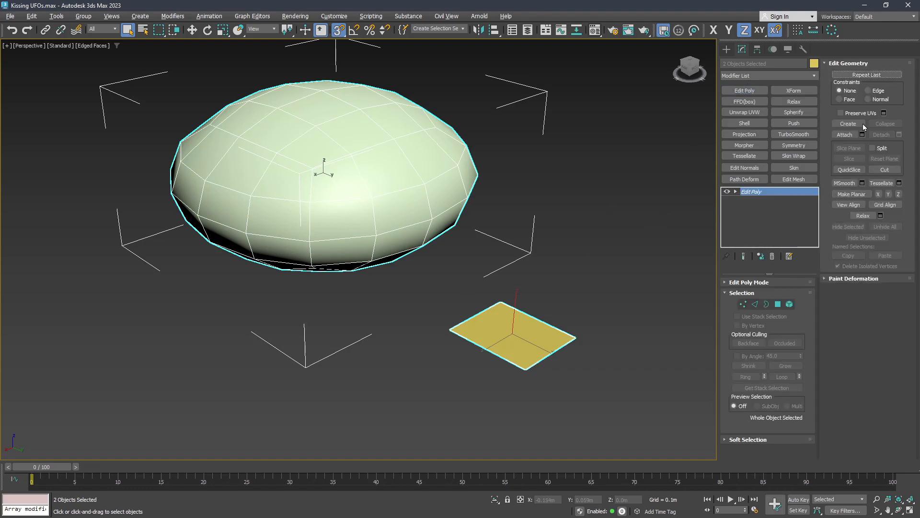
click(772, 256)
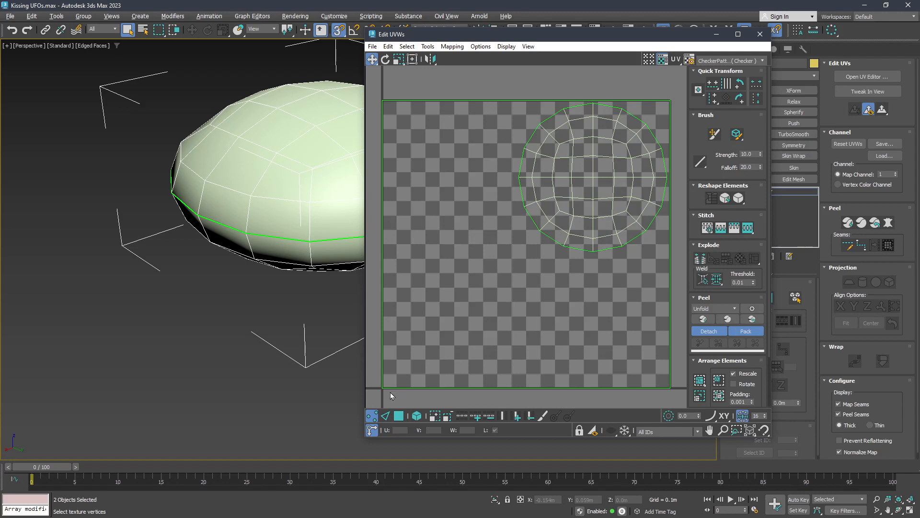
click(415, 417)
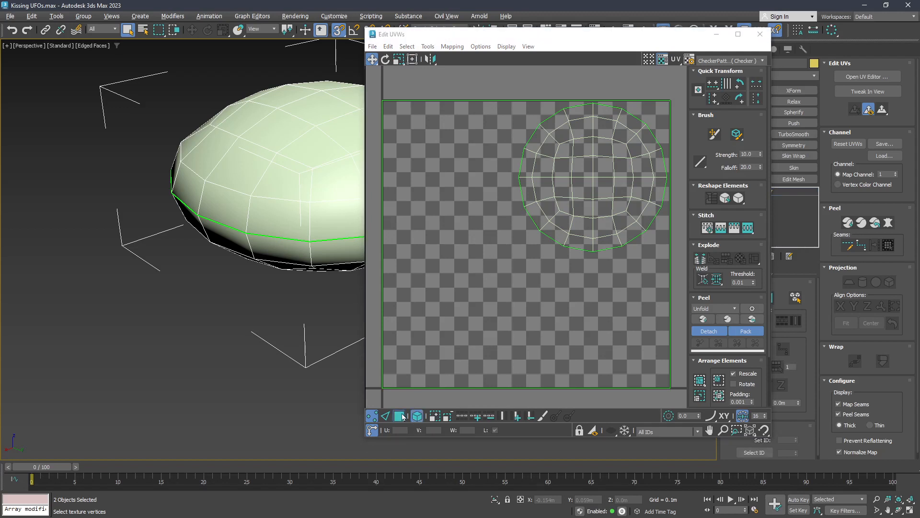
Flip the UVs of the body's upper shell and the plane horizontally as one selection
click(595, 217)
click(594, 214)
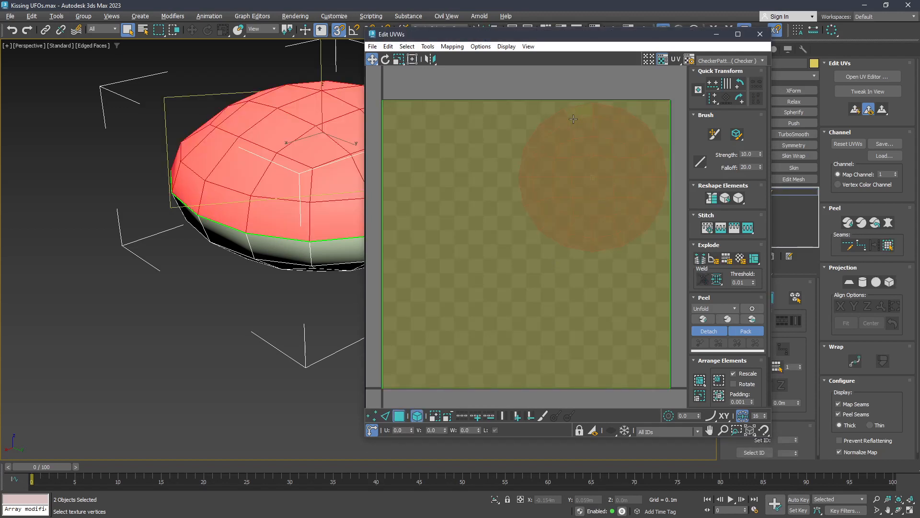
click(482, 122)
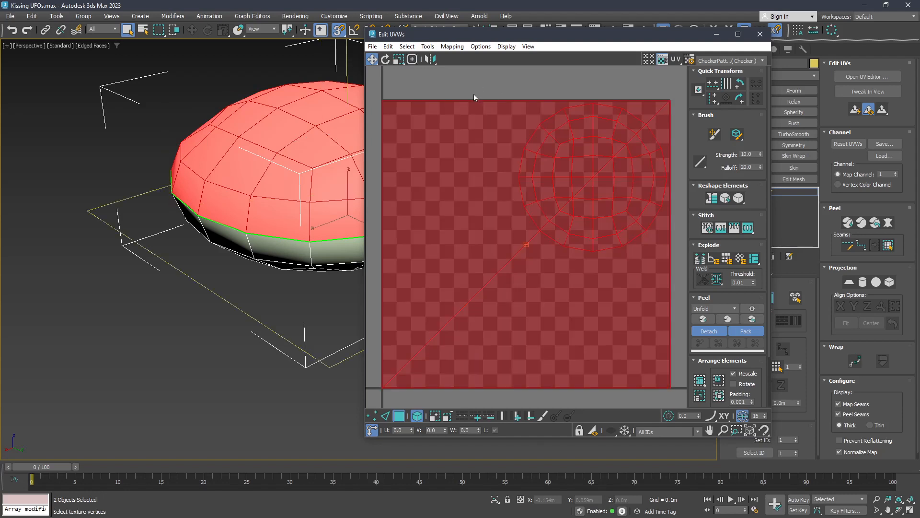
click(452, 47)
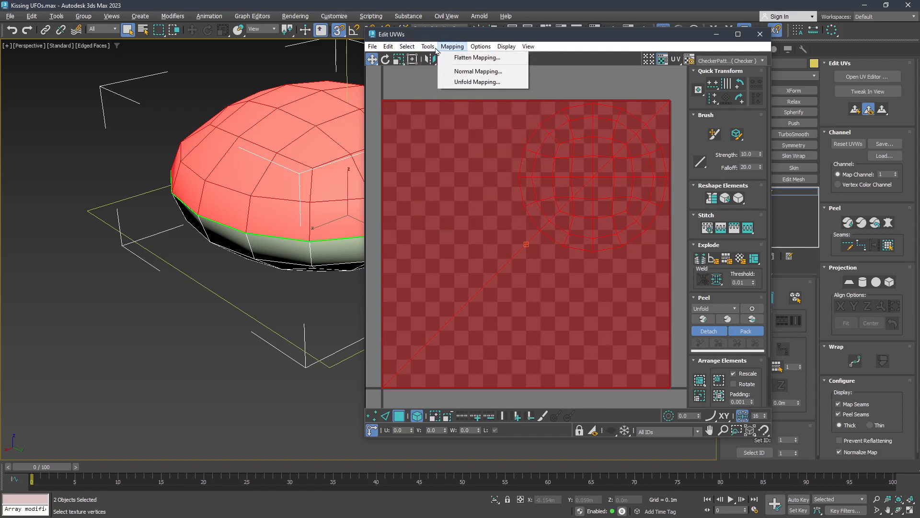
mouse_move(429, 47)
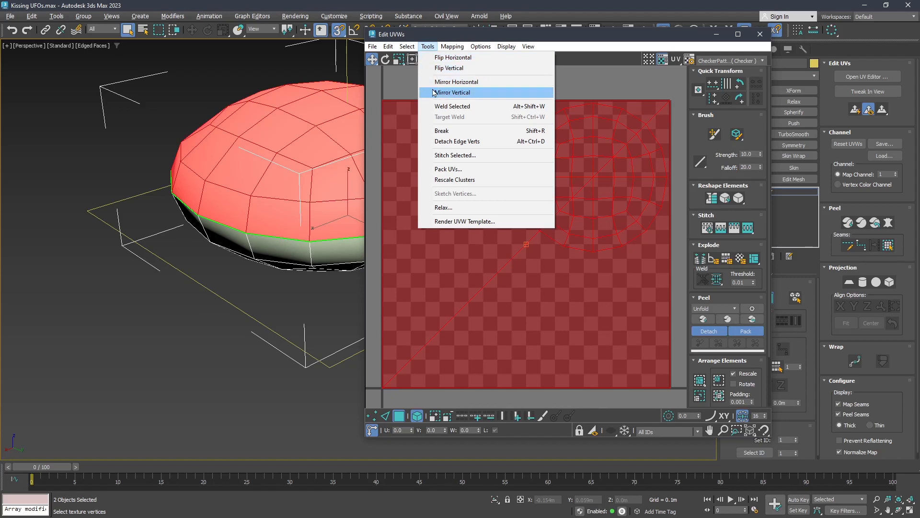
click(467, 60)
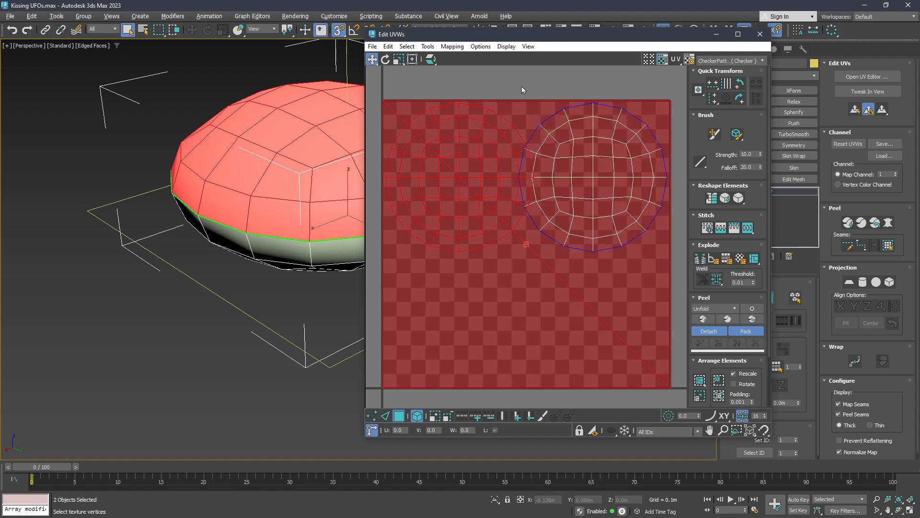
click(515, 298)
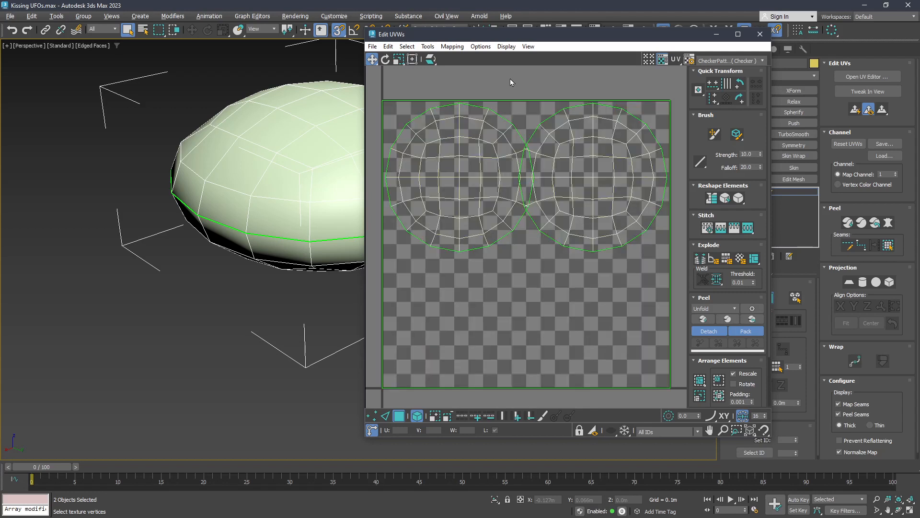
Undo the horizontal UV flip and clear the UV selection
key(ctrl+z)
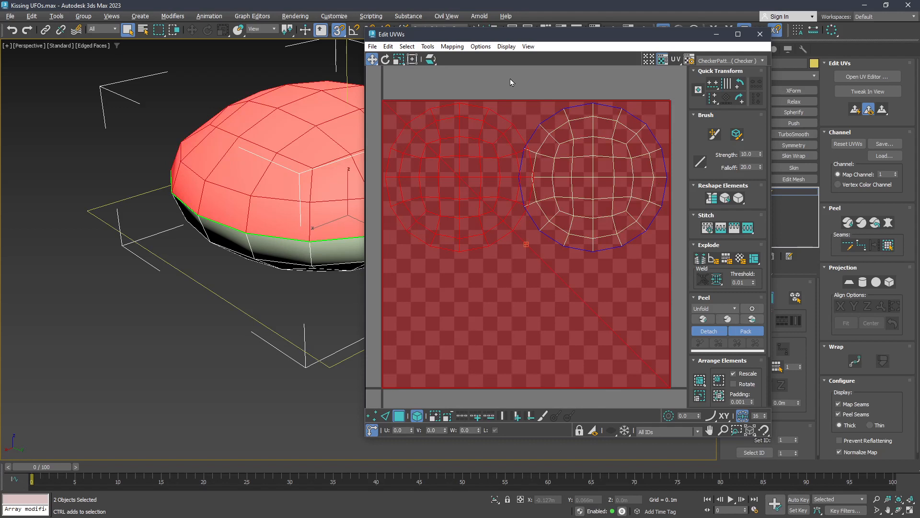
key(ctrl+z)
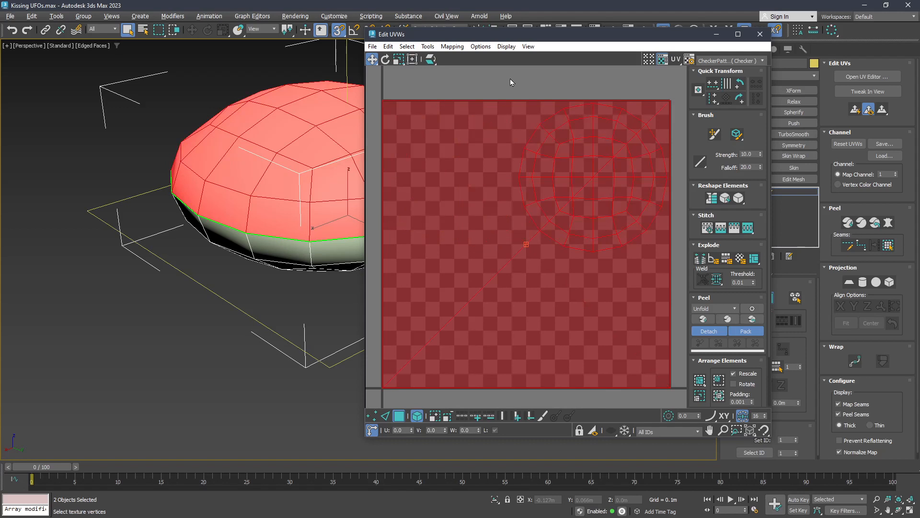
click(509, 83)
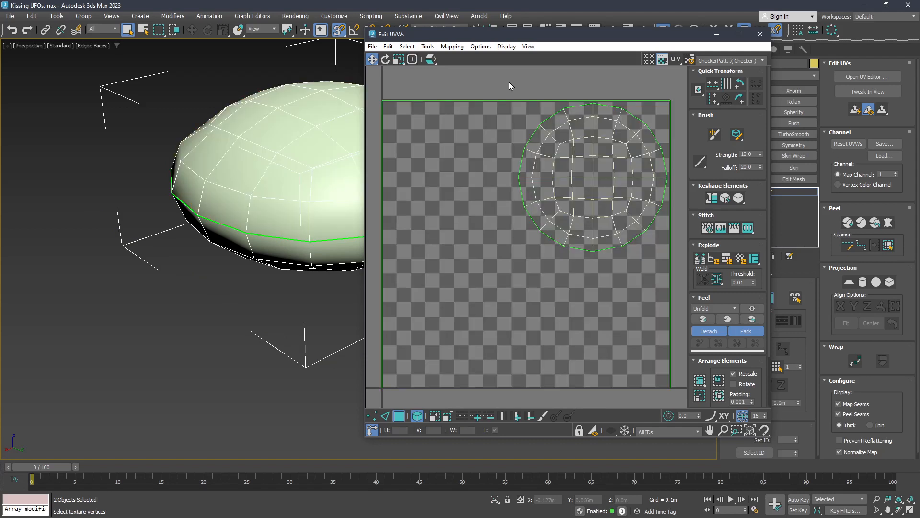
Offset the plane's UV shell by 1 in U, outside the main UV tile
click(509, 120)
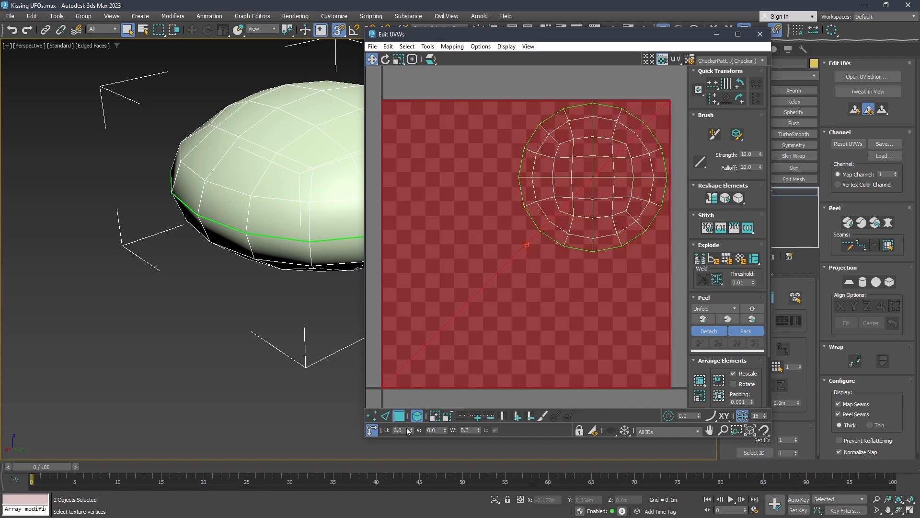
drag(403, 430, 378, 431)
text(1)
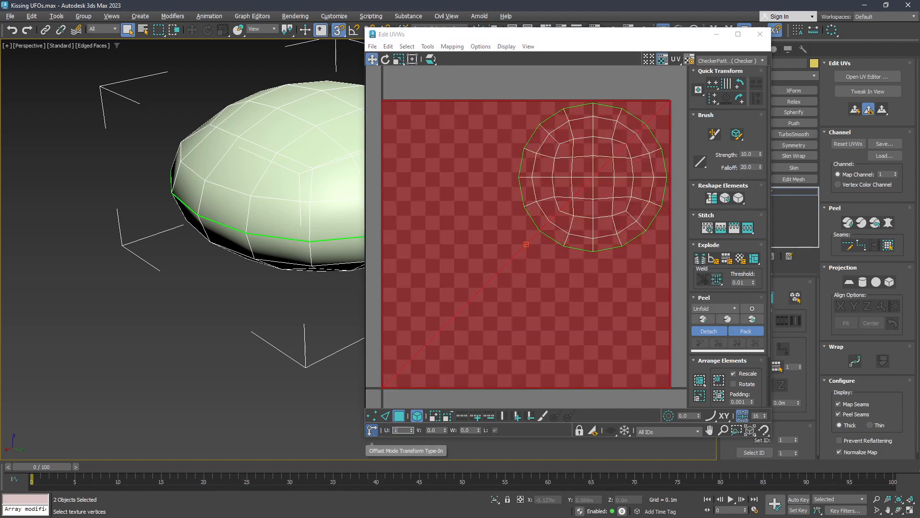
key(Return)
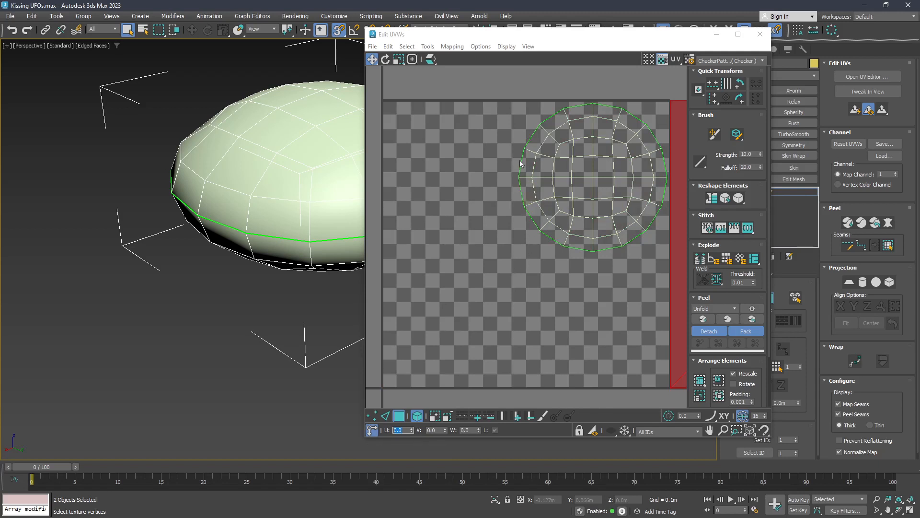
Scale the body's overlapping circular UV shells down slightly near the UV tile's upper-right corner and select the plane's shell
click(534, 210)
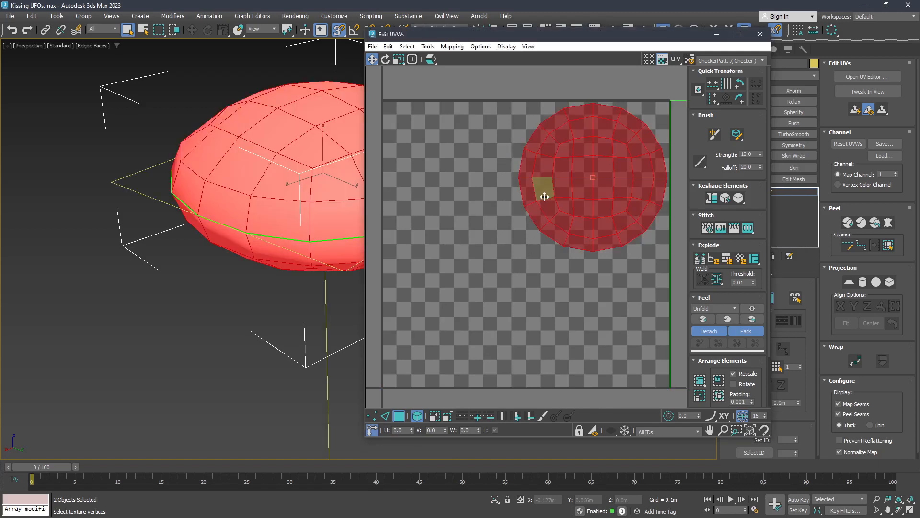
key(r)
drag(602, 146, 601, 161)
key(w)
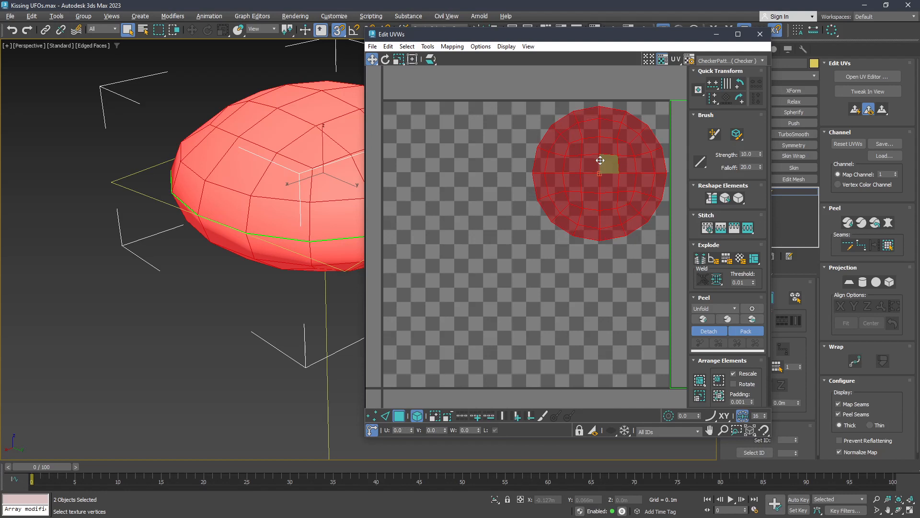
click(657, 90)
click(674, 114)
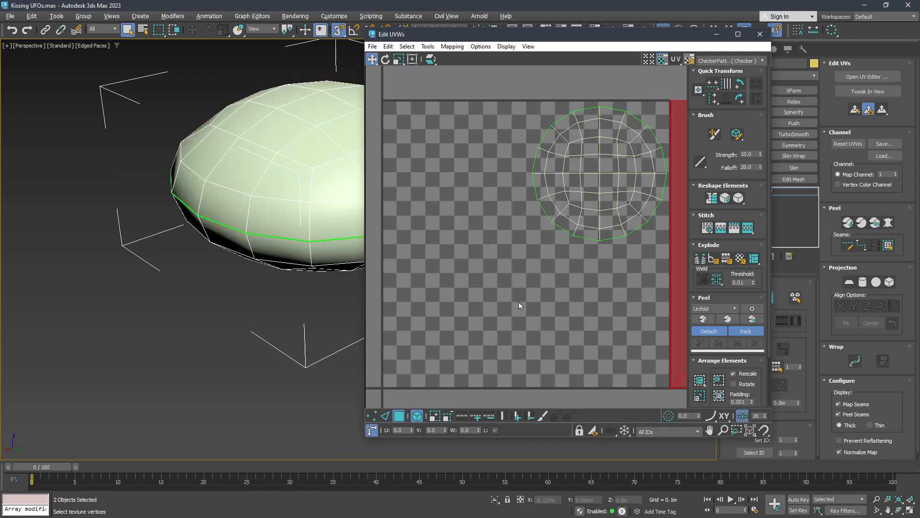
Offset the plane's UV shell by -1 in U, back into the main UV tile, and clear the selection
click(400, 430)
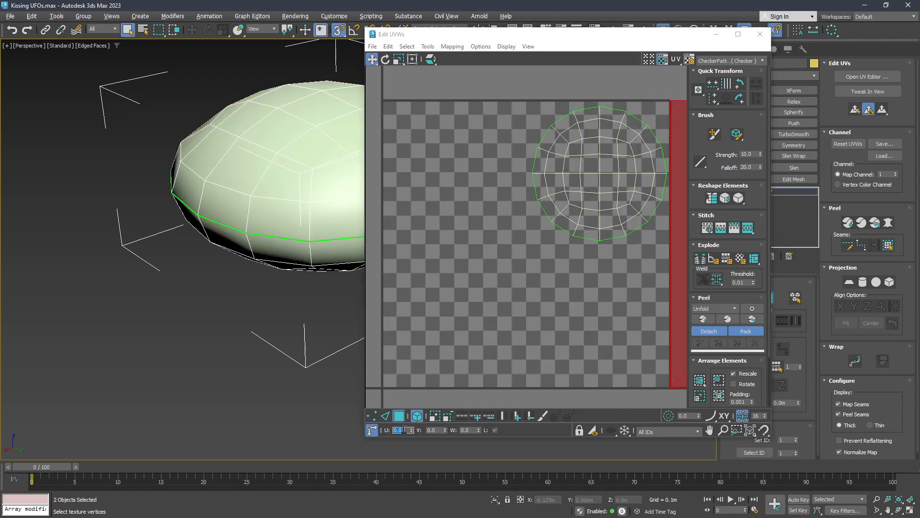
text(-1)
key(Return)
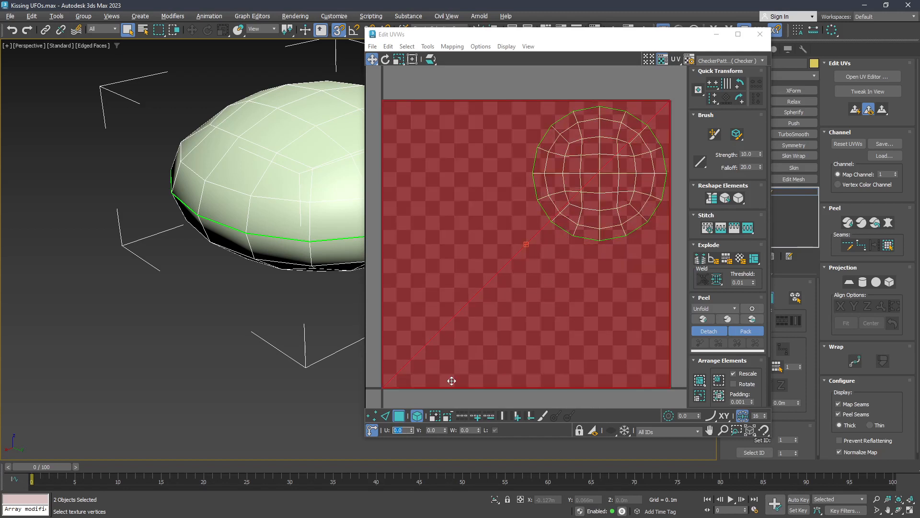
click(575, 146)
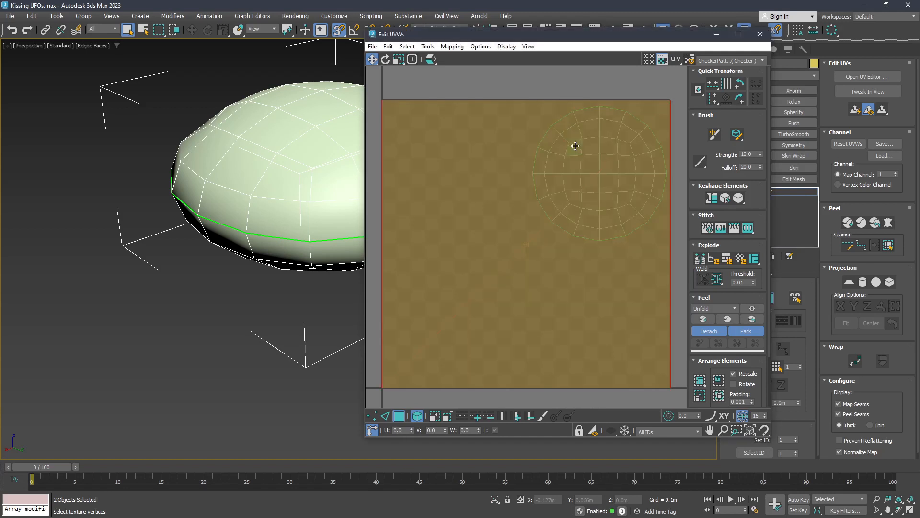
click(557, 80)
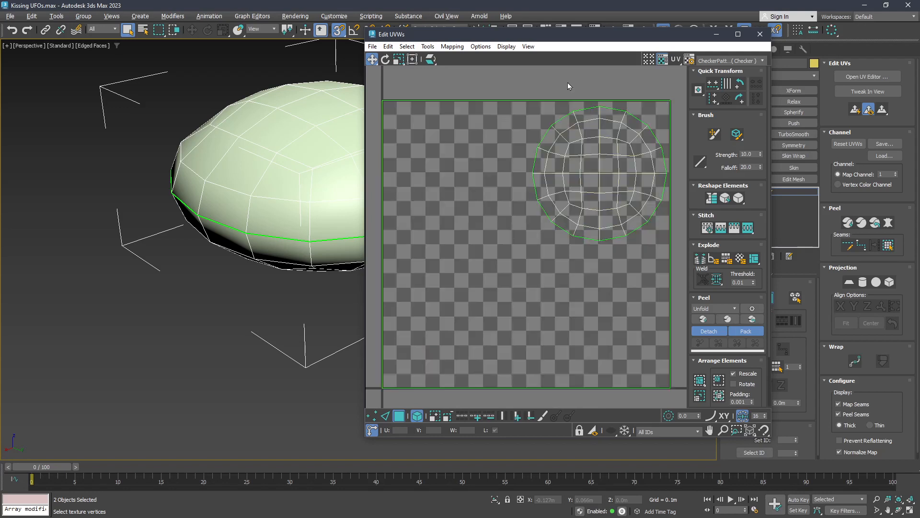
Select the body's upper UV shell together with the plane's shell, flip them horizontally, and clear the selection
click(592, 121)
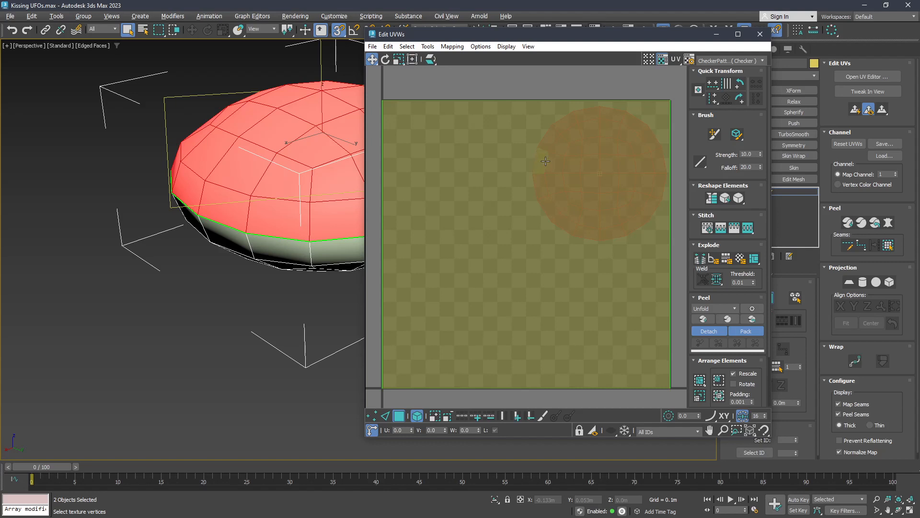
click(481, 135)
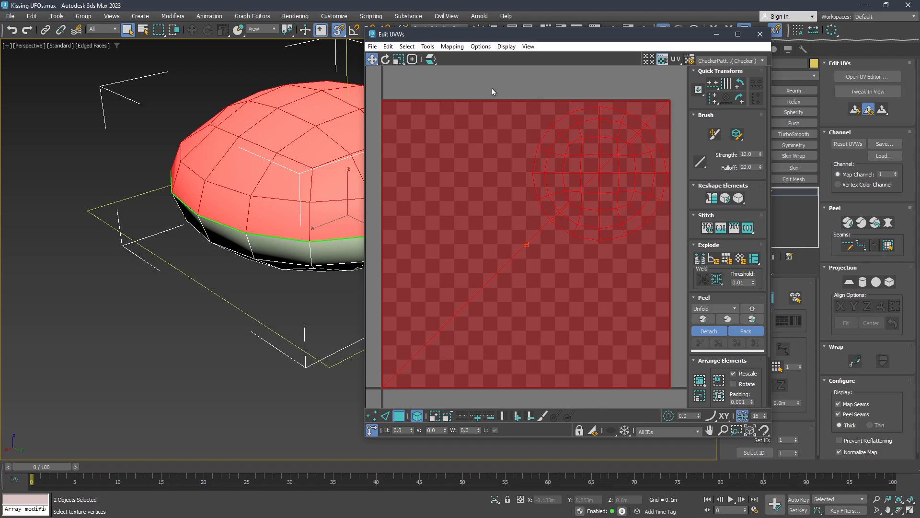
click(428, 46)
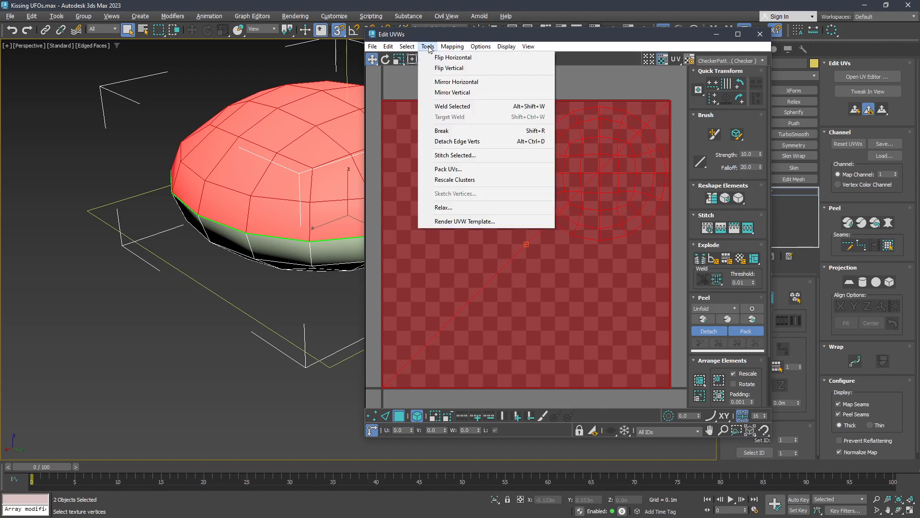
click(448, 57)
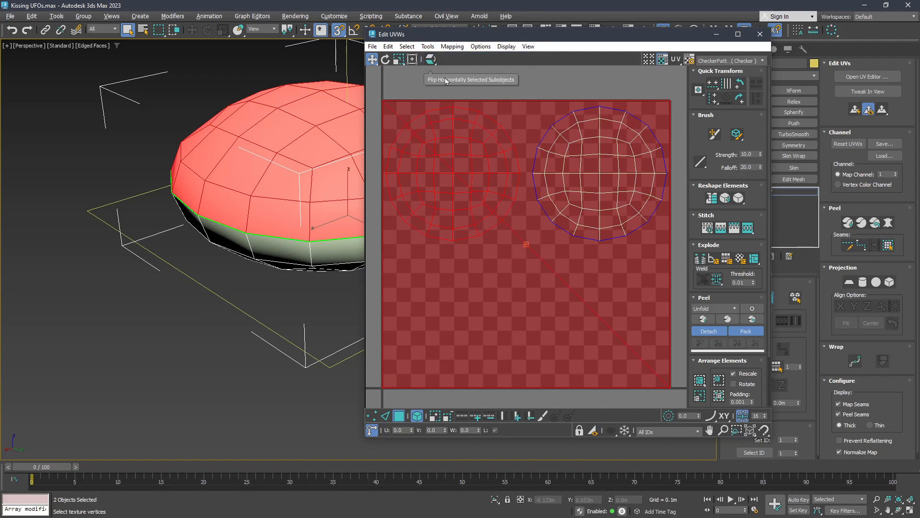
click(478, 81)
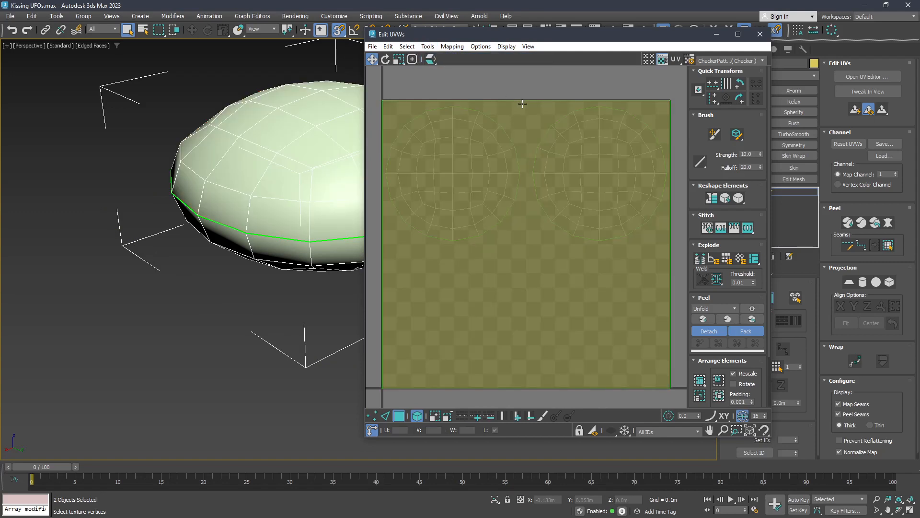
Offset only the plane's UV shell by 1 in U, outside the main tile, and clear the selection
click(519, 109)
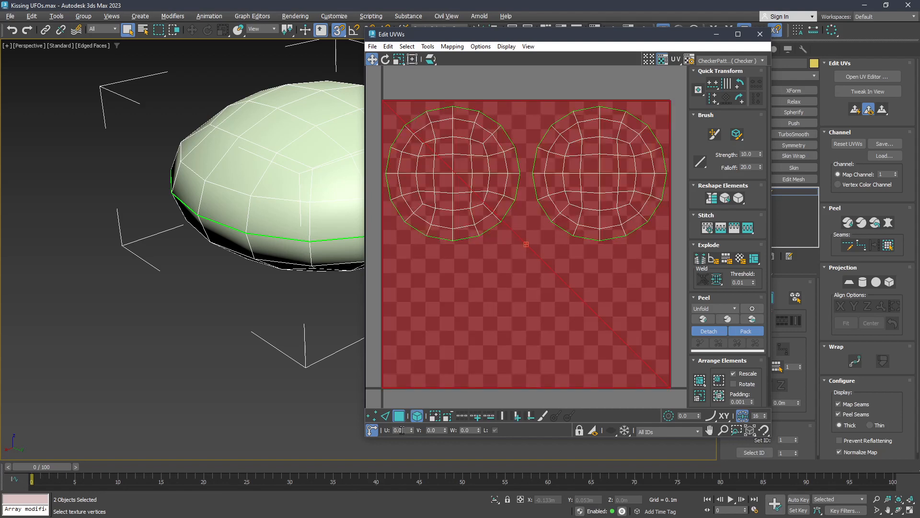
drag(403, 431, 372, 431)
text(1)
key(Return)
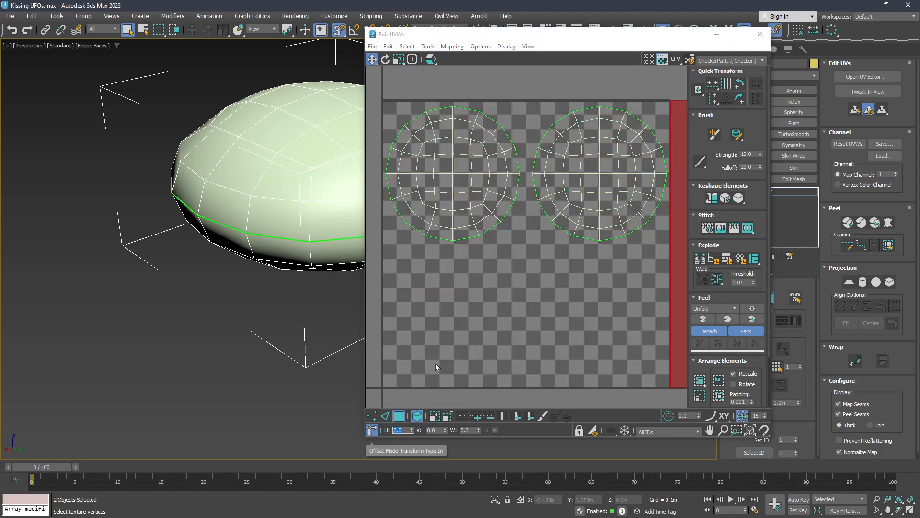
click(537, 83)
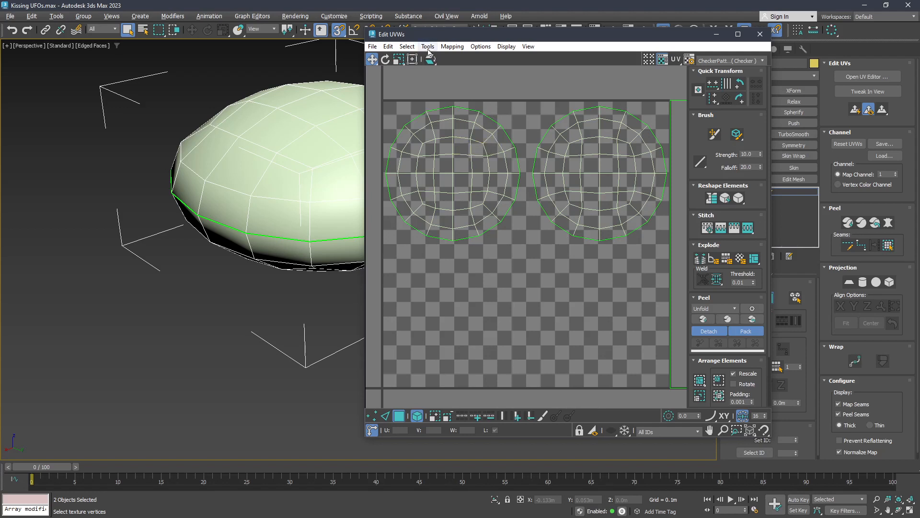
Check the UVs for inverted polygons and select only the body's two circular shells
click(411, 47)
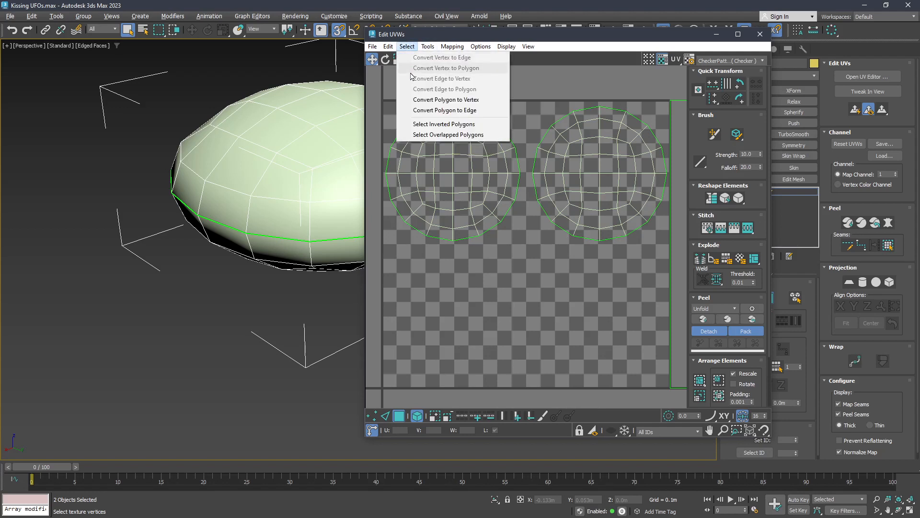
click(414, 125)
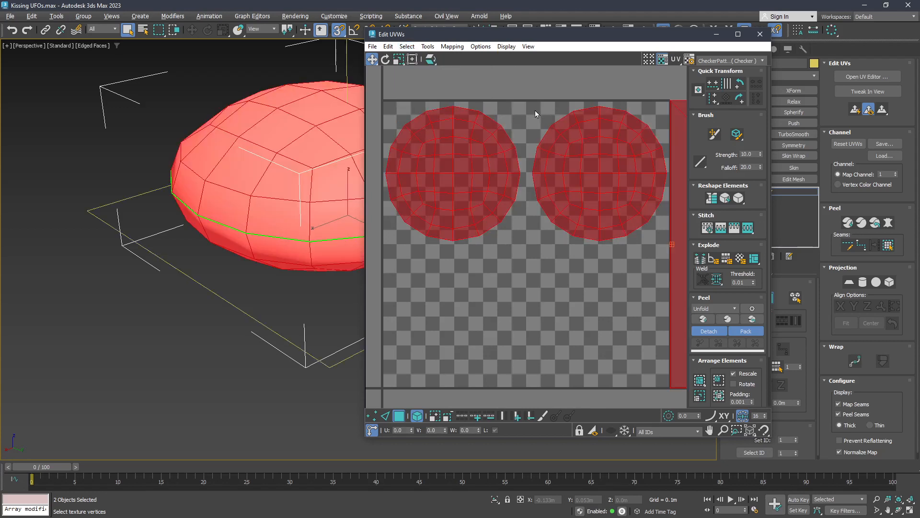
drag(508, 94, 562, 189)
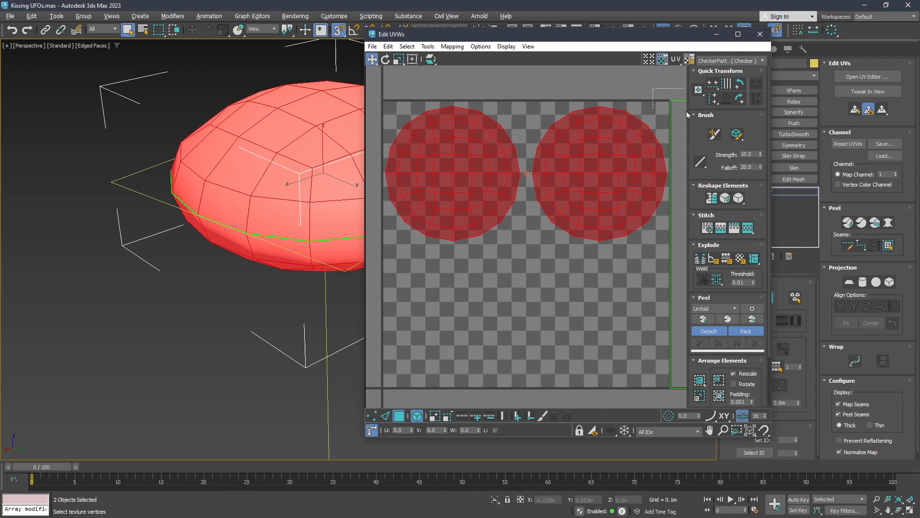
Select the plane's UV shell outside the tile and offset it by -1 in U
drag(688, 115, 688, 115)
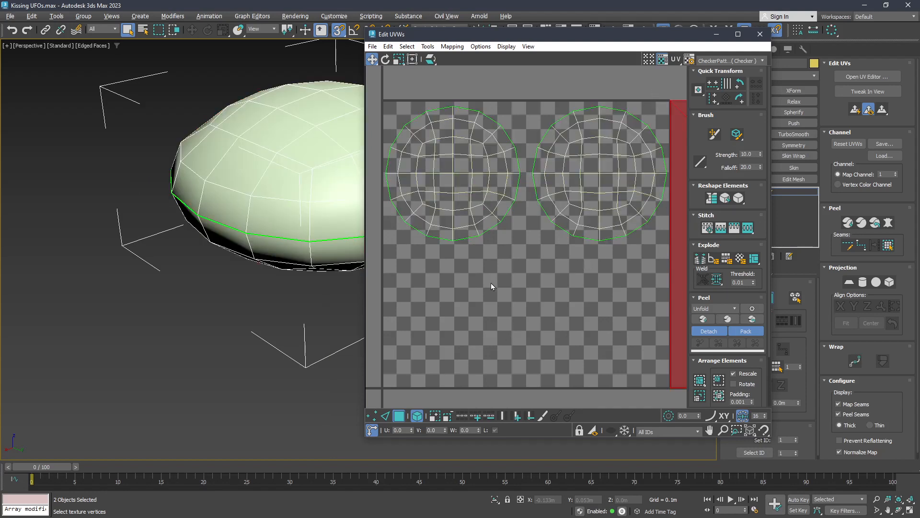
click(401, 432)
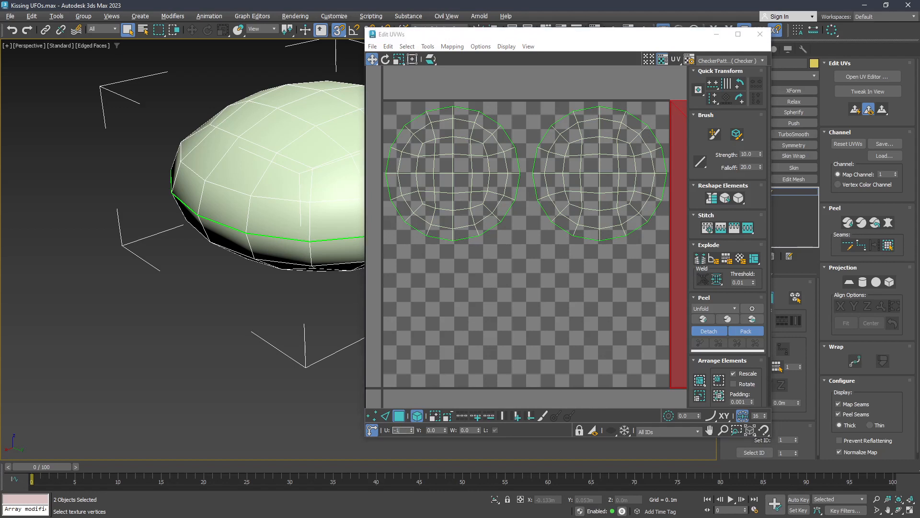
text(-1)
key(Return)
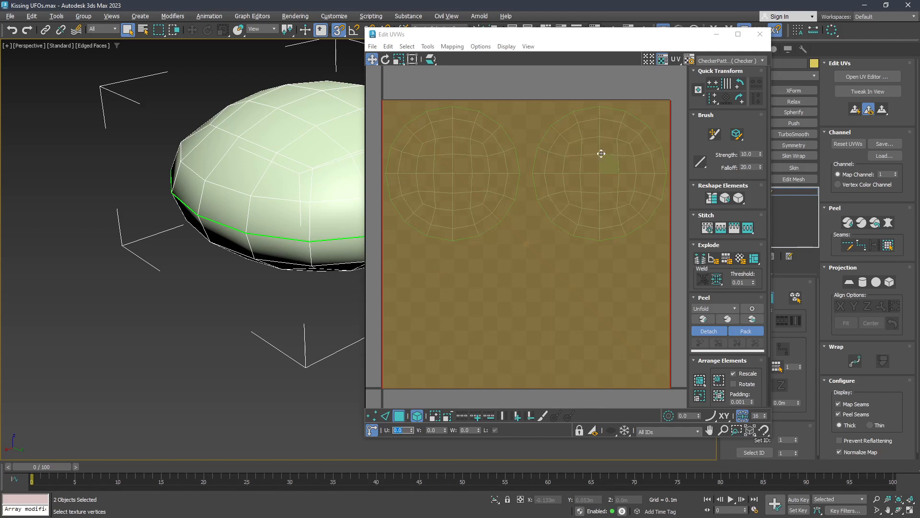
Flip both circular body shells and the plane's shell horizontally as one selection, and clear the selection
drag(475, 75, 577, 191)
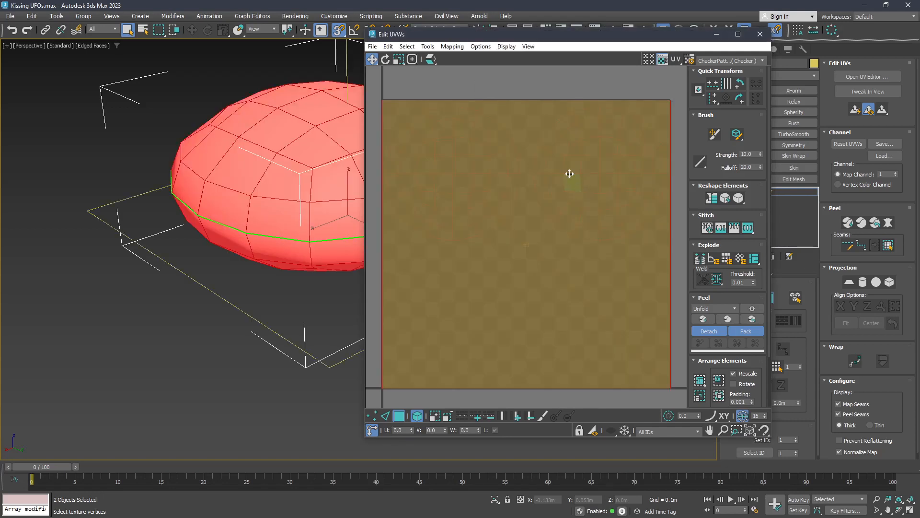
click(452, 46)
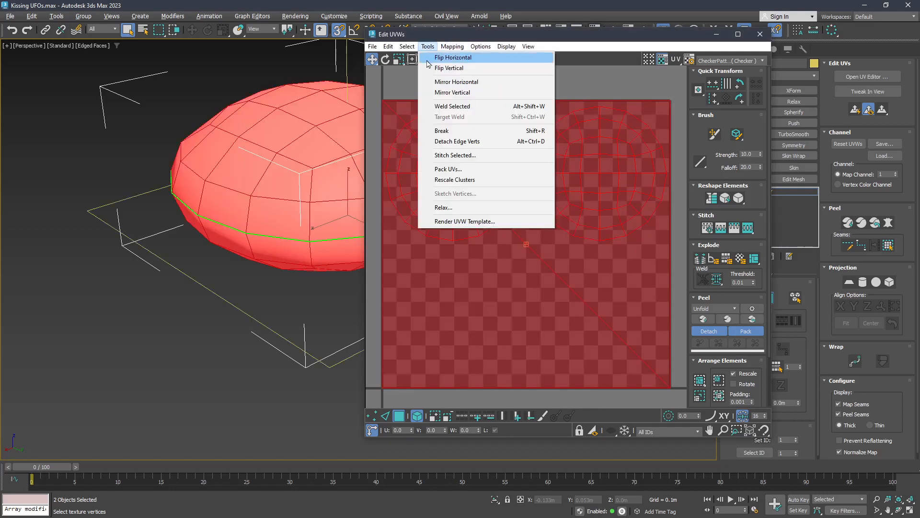
click(429, 59)
click(475, 85)
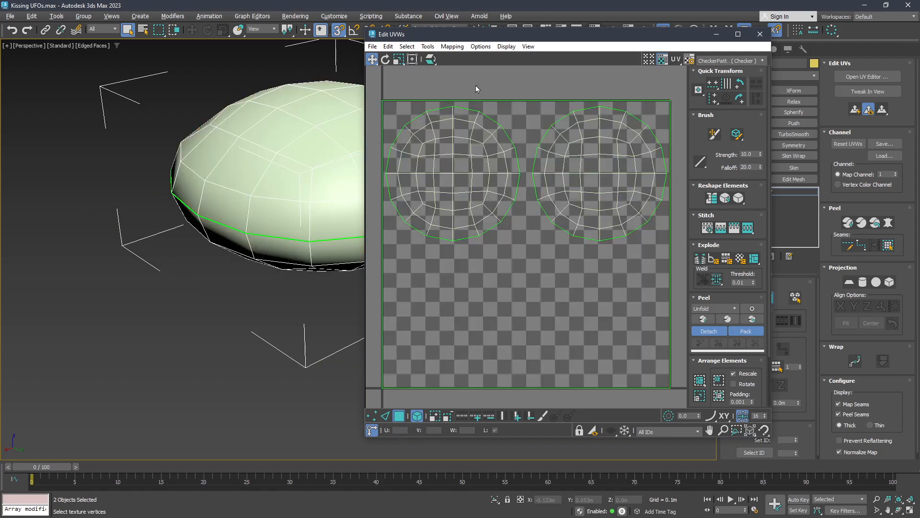
Move the plane's UV shell sideways out of the main tile and check the UVs for inverted polygons
drag(509, 99, 515, 112)
drag(483, 264, 892, 266)
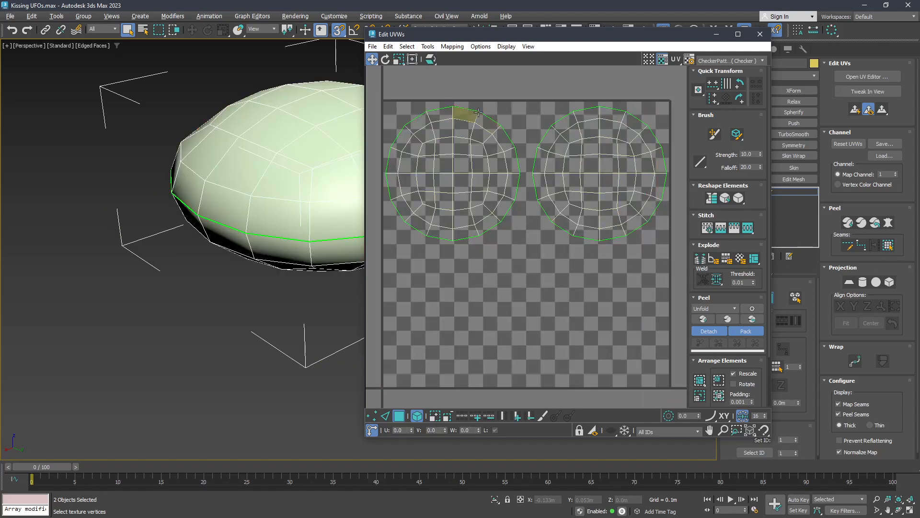
click(407, 46)
mouse_move(428, 46)
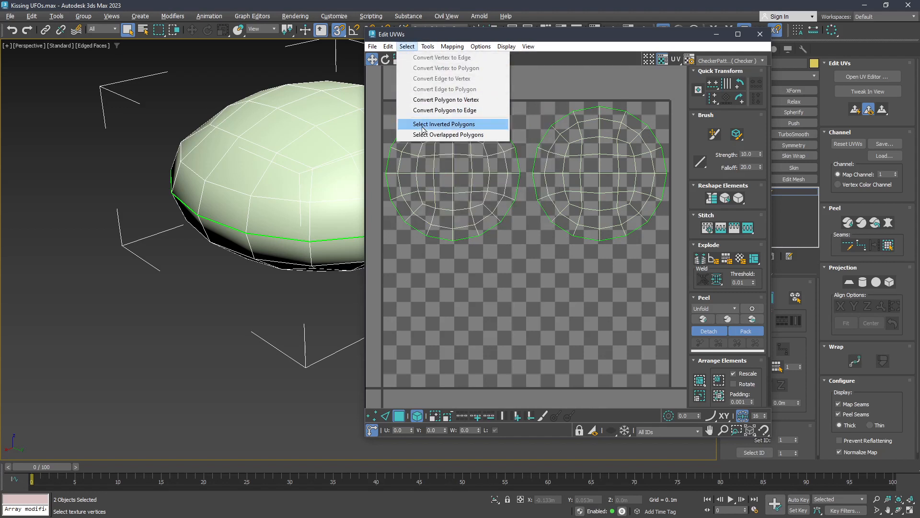
click(423, 126)
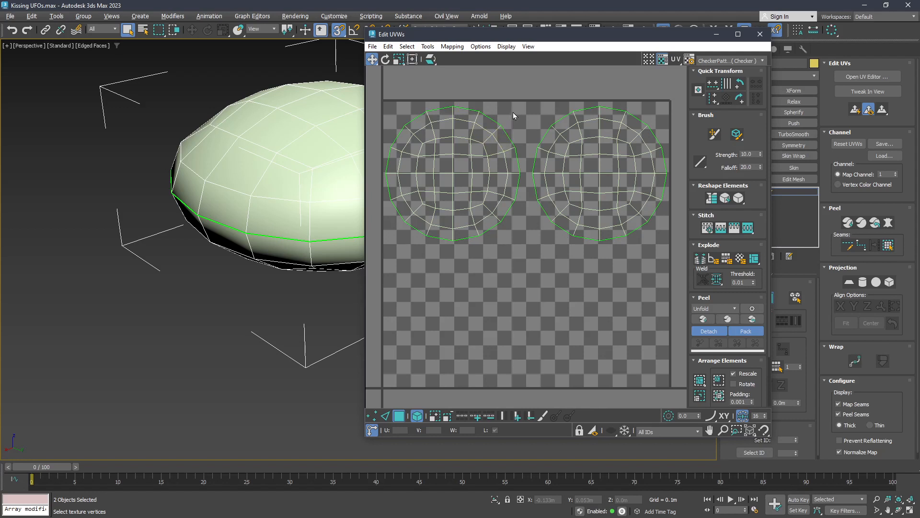